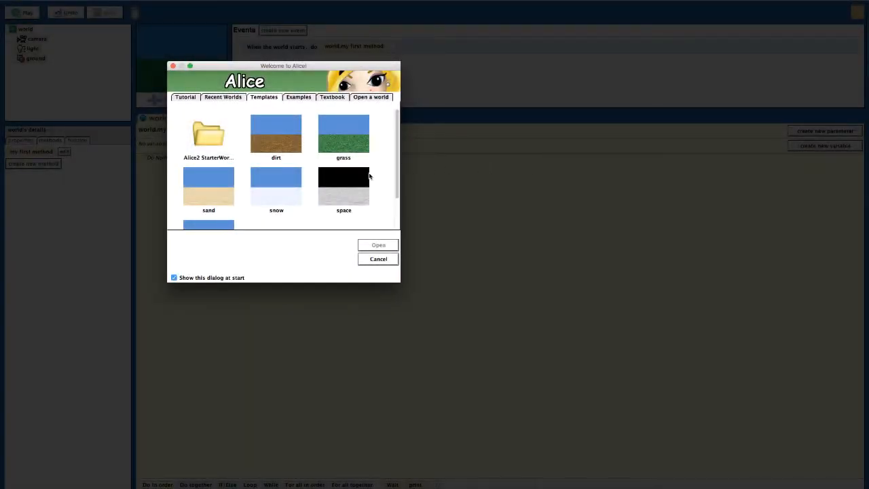
Create a new world from the space template and open the scene editor for adding objects.
left_click(352, 186)
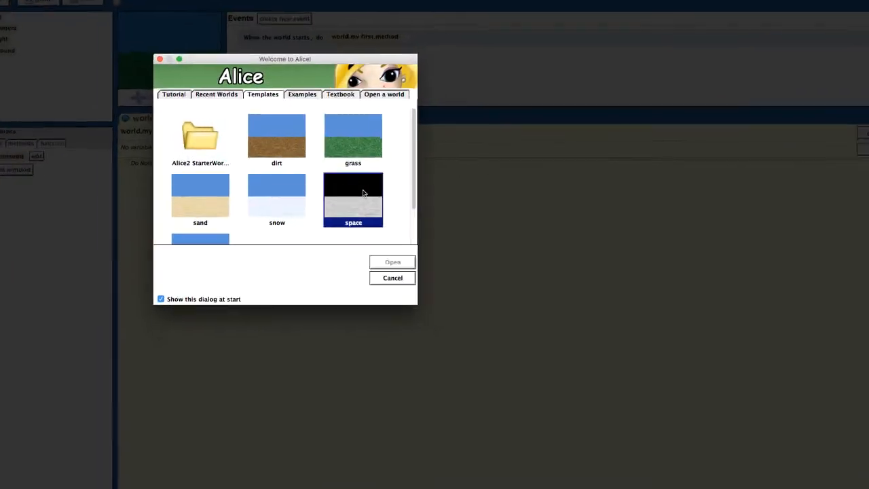
left_click(378, 244)
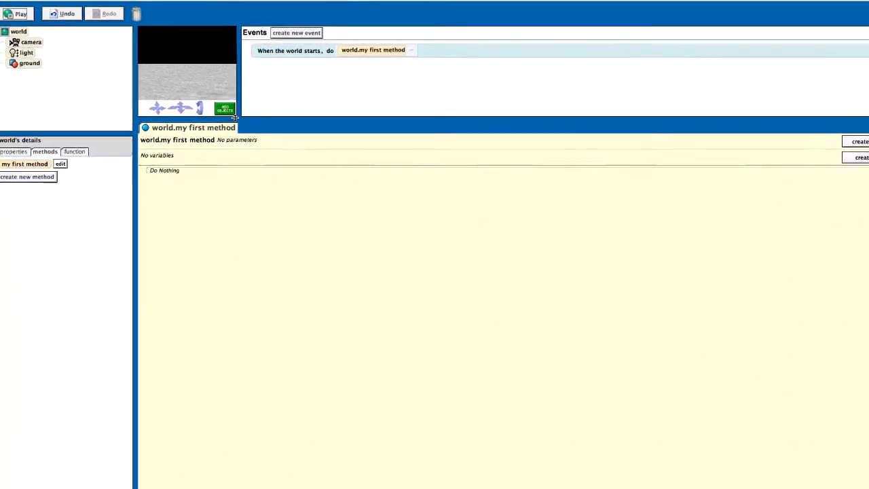
left_click(215, 101)
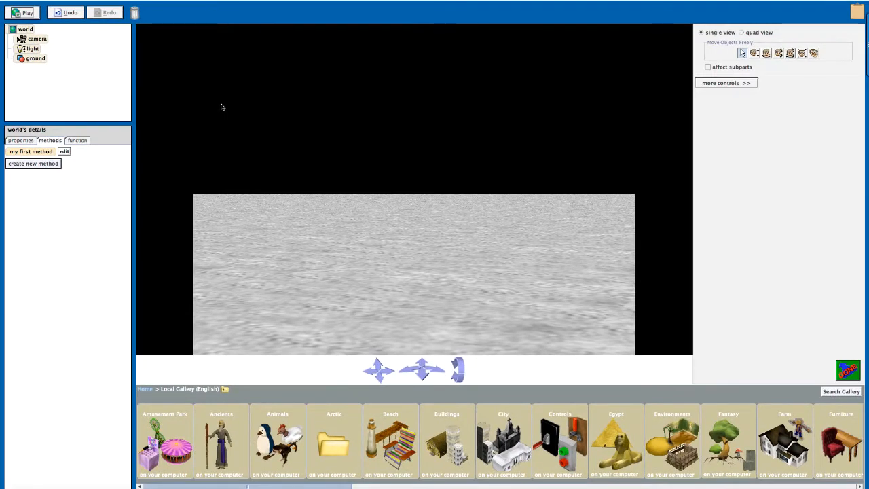
Add an instance of the LunarLander from the local gallery's Space collection to the world.
left_click_drag(238, 486, 679, 486)
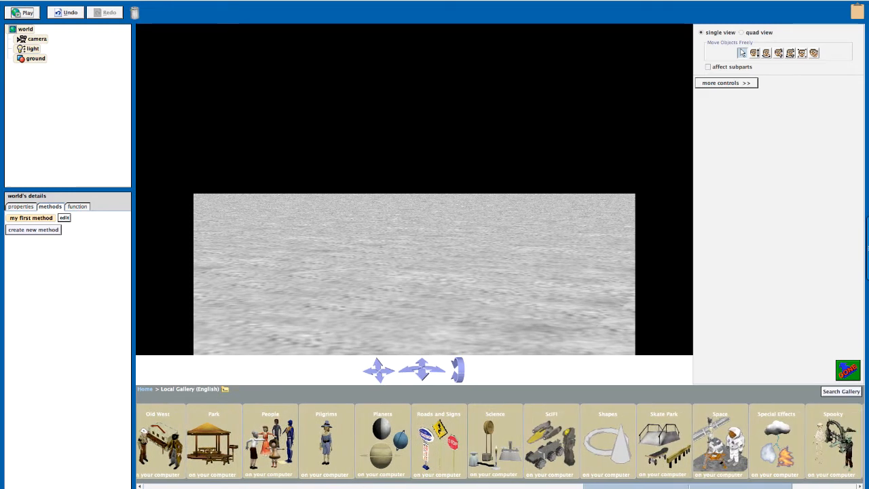
left_click(730, 464)
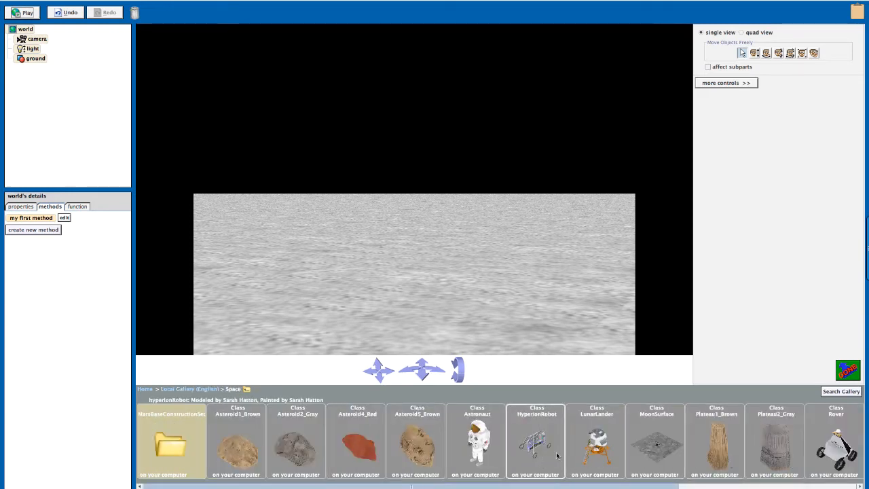
left_click(596, 446)
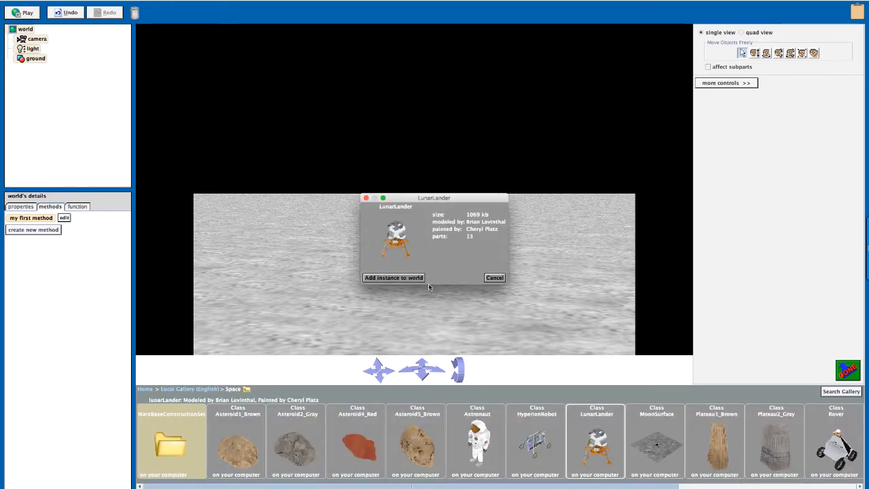
left_click(419, 277)
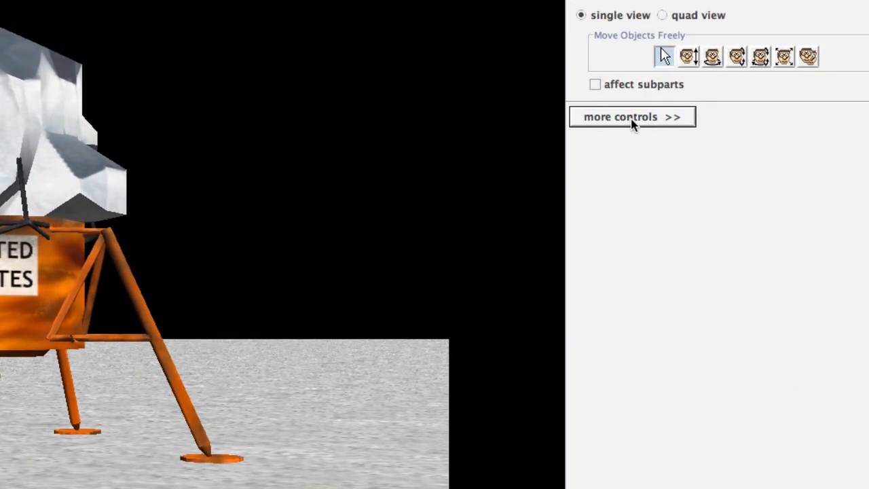
Drop a dummy object at the camera's current position and rename it startPosition.
left_click(631, 123)
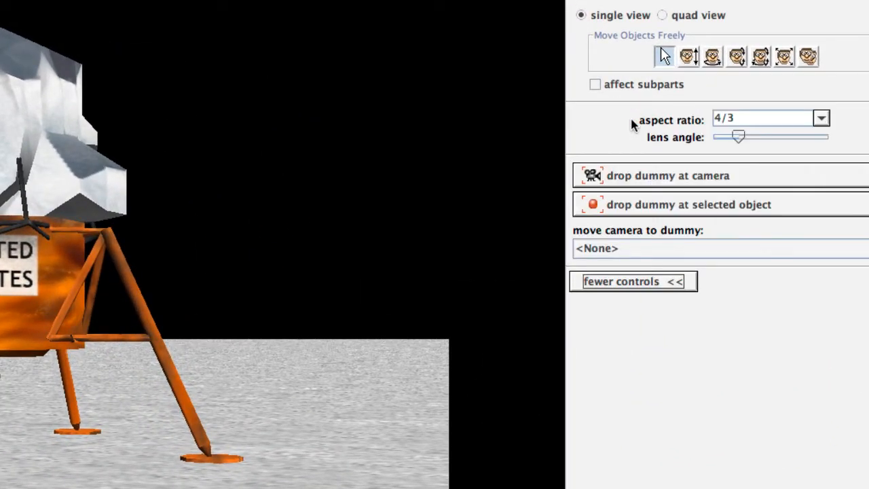
left_click(644, 178)
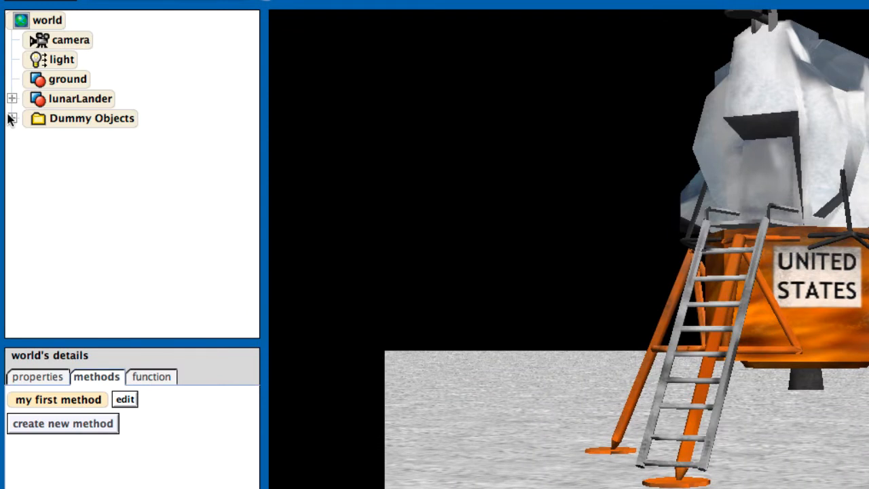
left_click(11, 118)
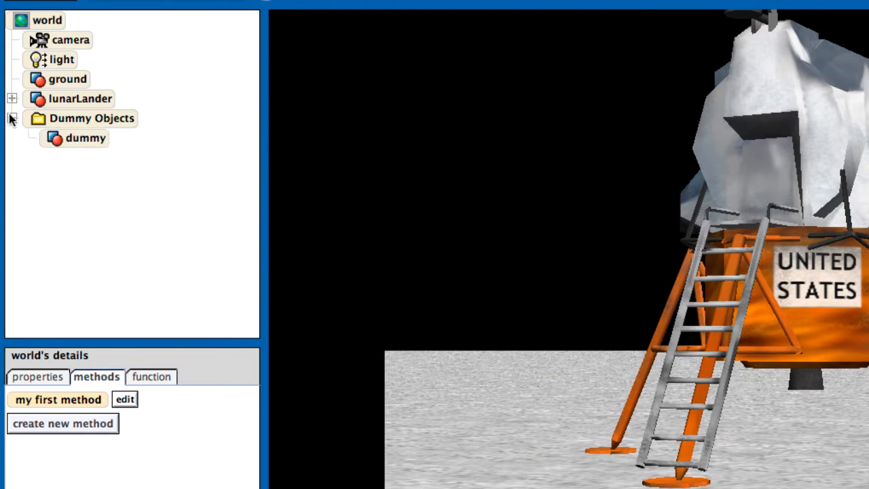
right_click(93, 139)
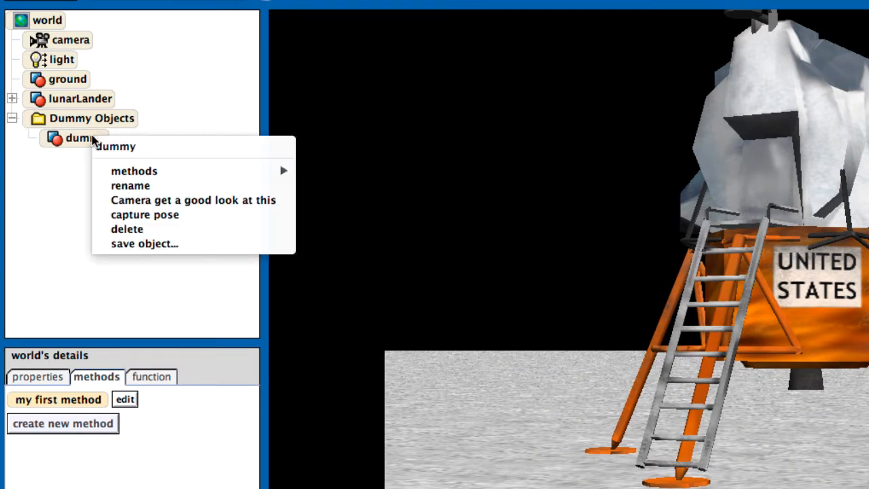
left_click(131, 186)
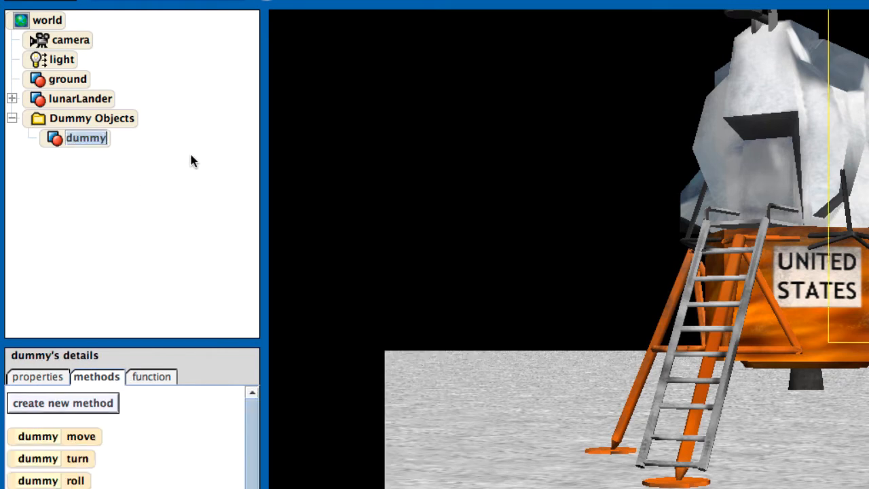
type("startPo")
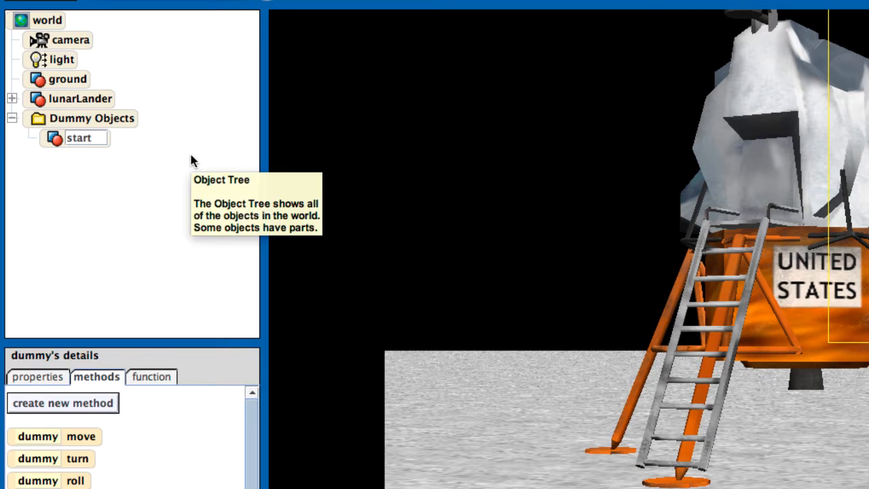
type("sition")
key("Return")
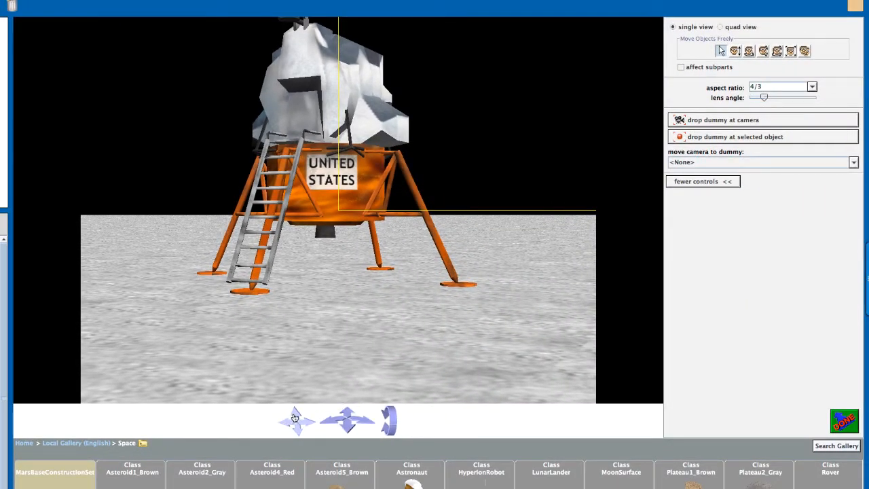
Move the camera away to a different view of the lander, and return it to the startPosition dummy.
left_click_drag(294, 417, 385, 415)
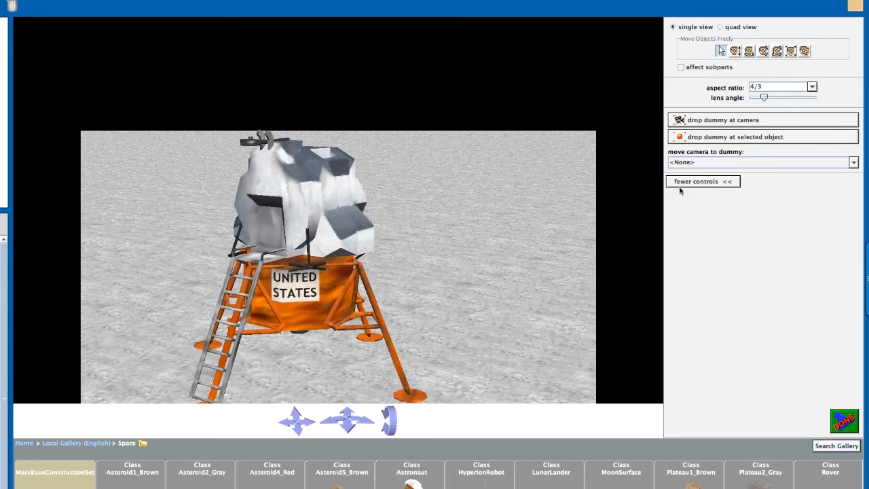
left_click(749, 165)
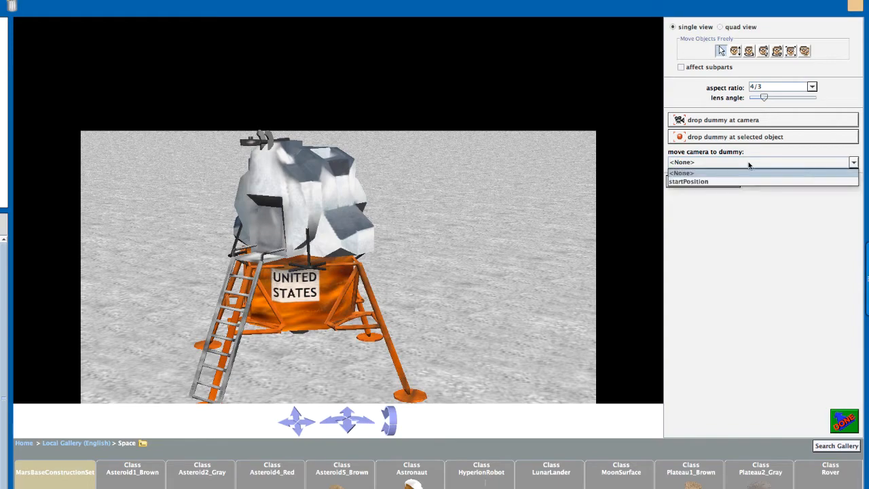
left_click(748, 181)
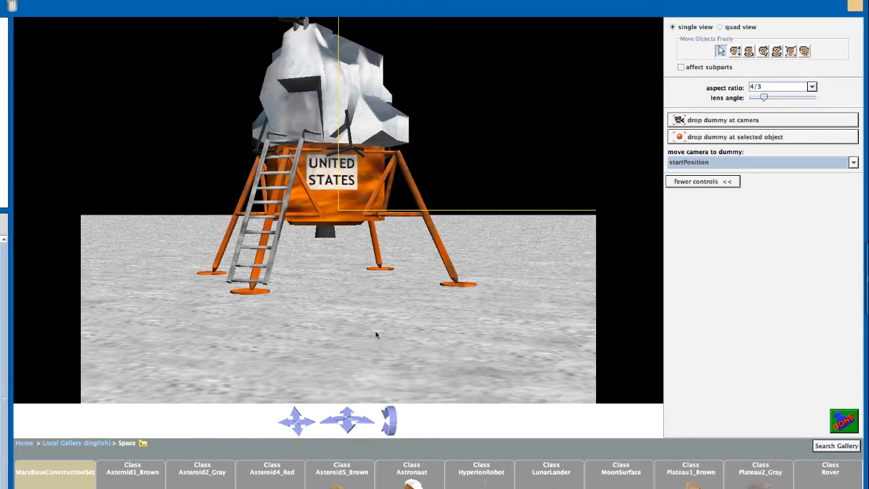
Move the camera to a raised view of the lander and set startPosition's point of view to the camera.
left_click_drag(302, 420, 330, 423)
left_click_drag(384, 415, 384, 415)
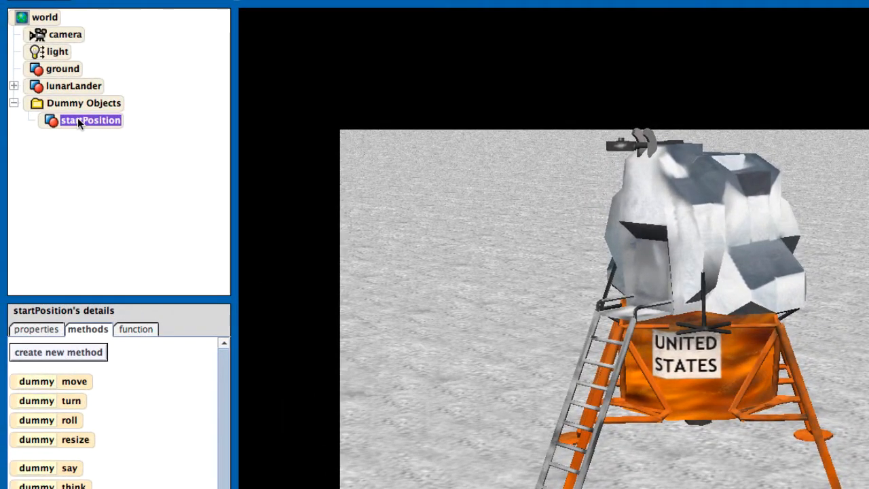
right_click(78, 122)
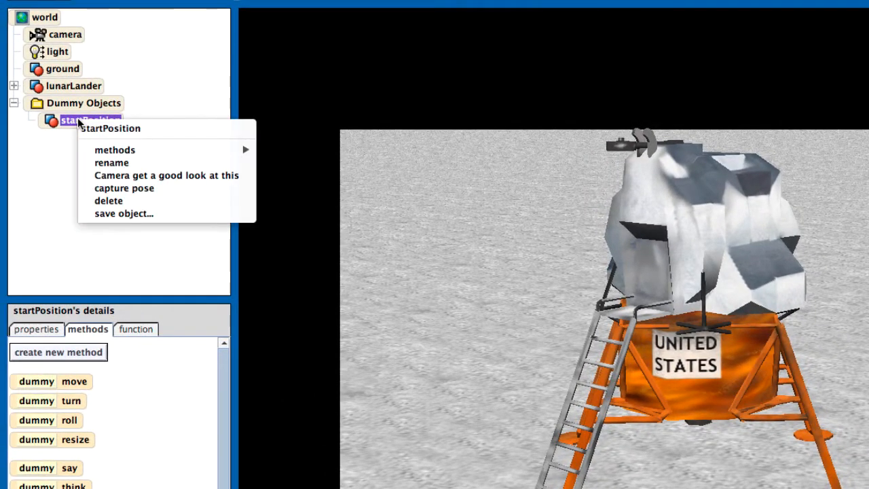
mouse_move(97, 149)
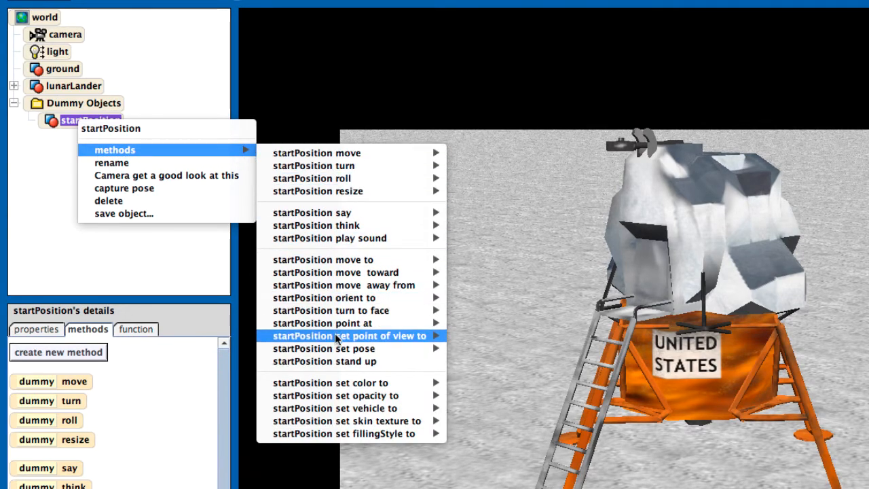
mouse_move(334, 336)
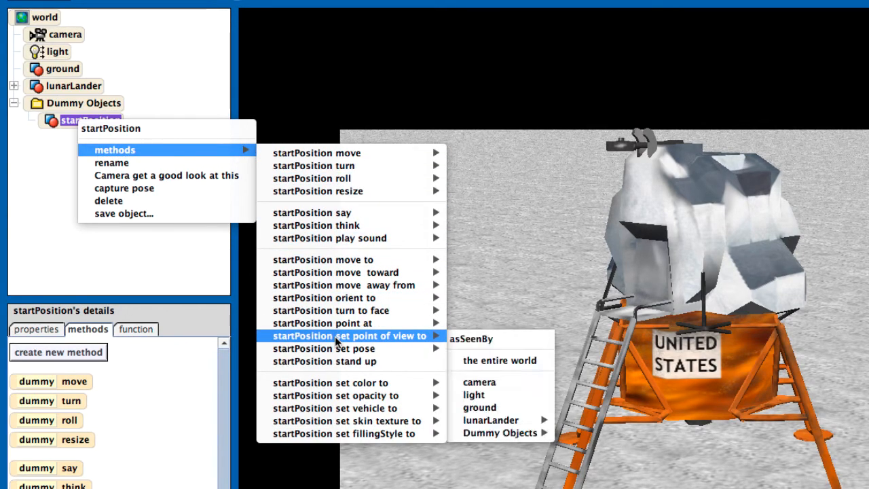
left_click(489, 383)
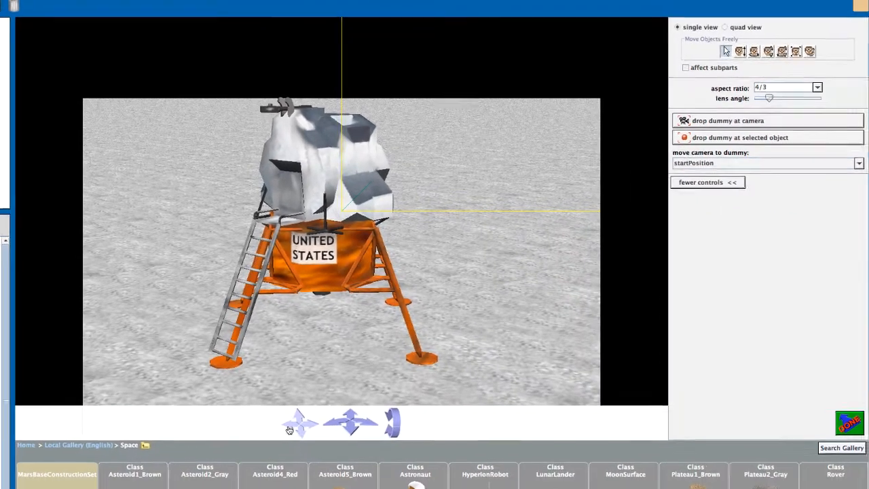
Shift and turn the camera around the lander, and bring it back to the updated startPosition dummy.
left_click_drag(290, 430, 241, 419)
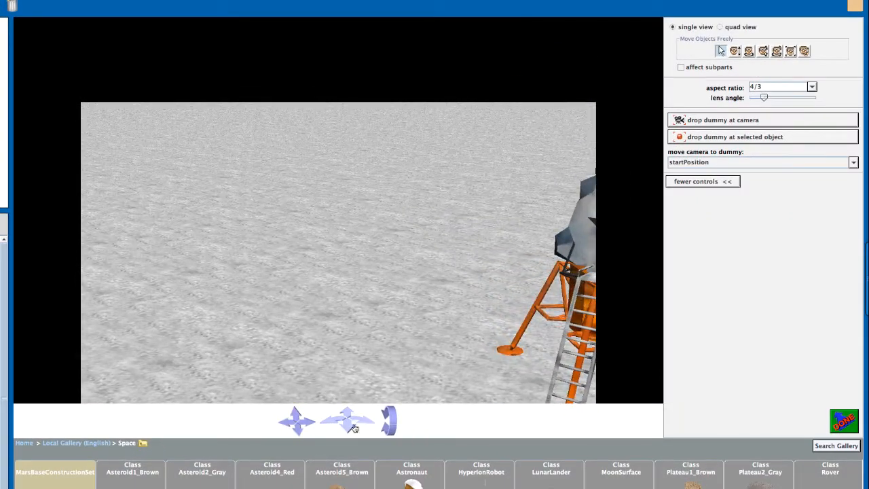
left_click_drag(363, 427, 370, 431)
left_click_drag(300, 435, 300, 436)
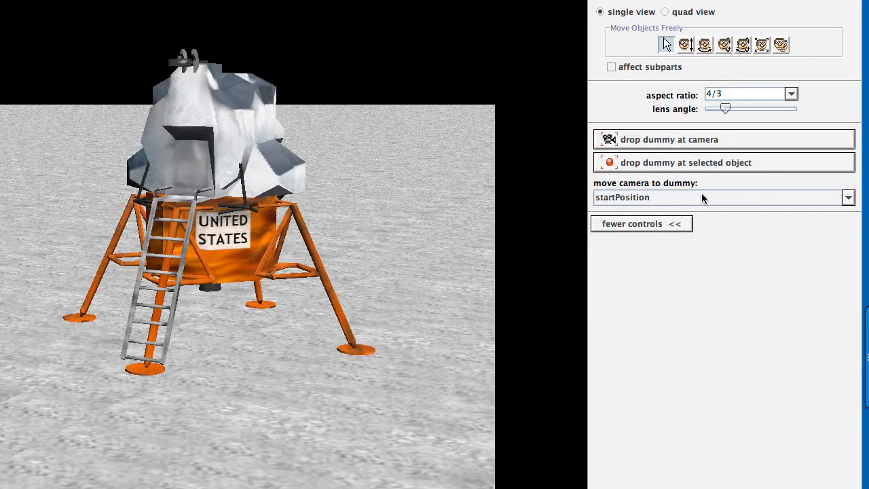
left_click(712, 188)
left_click(682, 224)
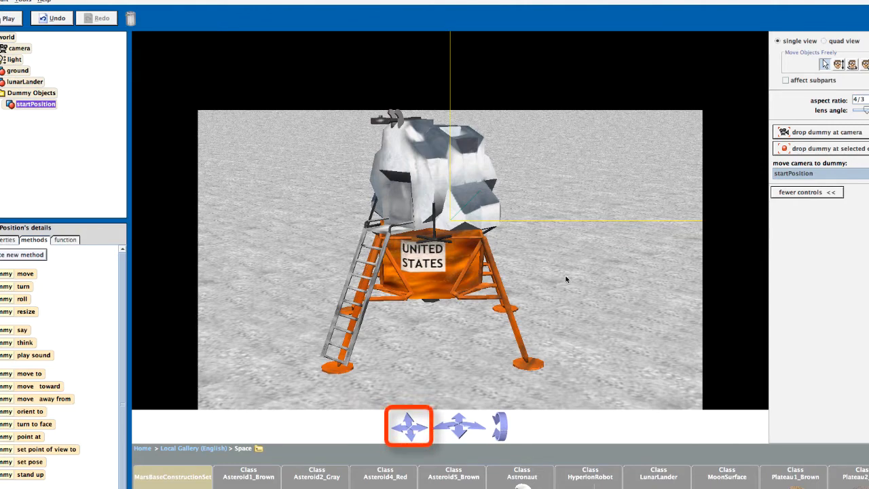
Try out the camera's vertical and sideways movement, along with driving it back and forth and turning it.
left_click_drag(408, 419, 419, 436)
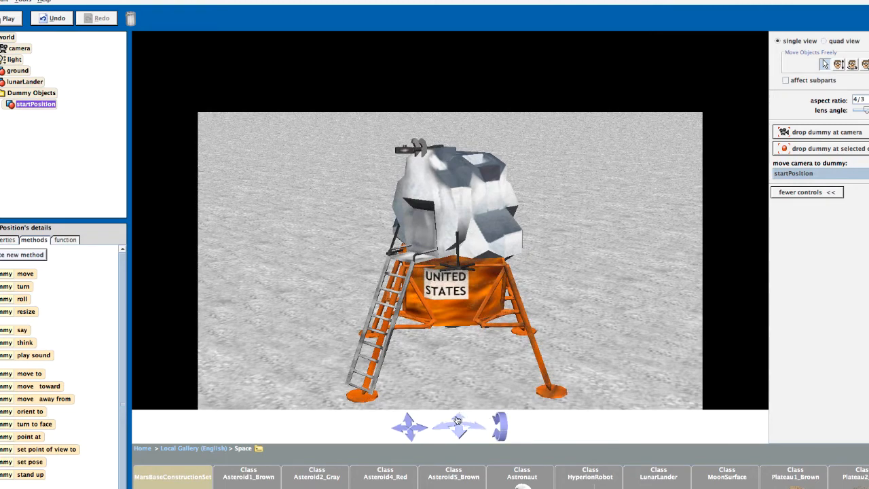
mouse_move(459, 421)
left_mouse_down()
mouse_move(457, 388)
mouse_move(459, 450)
mouse_move(469, 447)
mouse_move(440, 427)
mouse_move(478, 429)
mouse_move(444, 428)
left_mouse_up()
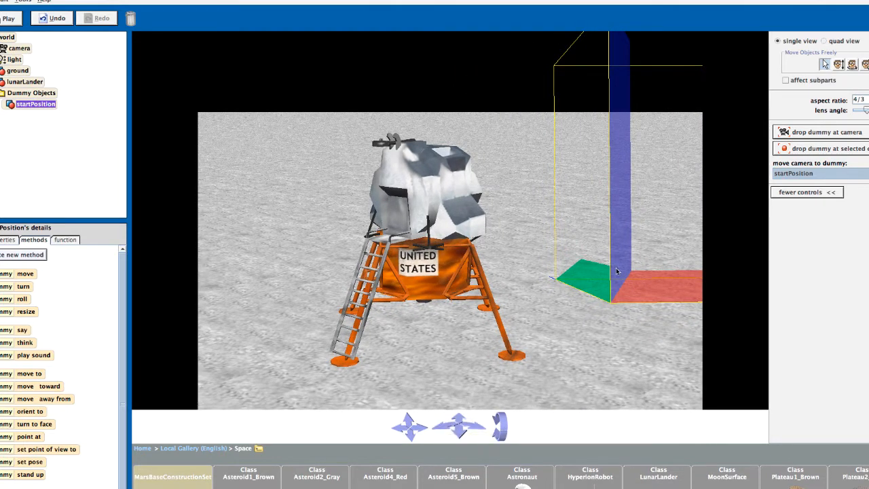
left_click(606, 0)
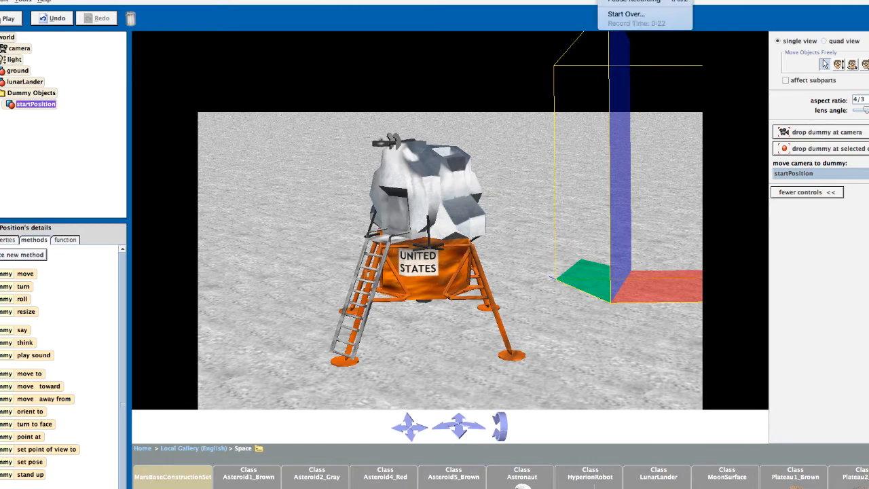
left_click(633, 1)
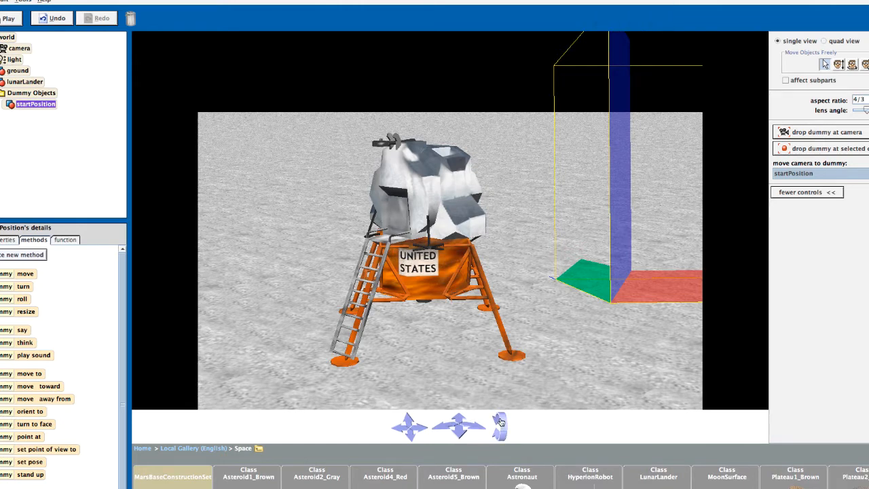
Tilt the camera downward and raise it to look at the lander from higher up.
left_click_drag(499, 422, 500, 422)
mouse_move(500, 422)
left_mouse_down()
mouse_move(500, 440)
mouse_move(503, 420)
left_mouse_up()
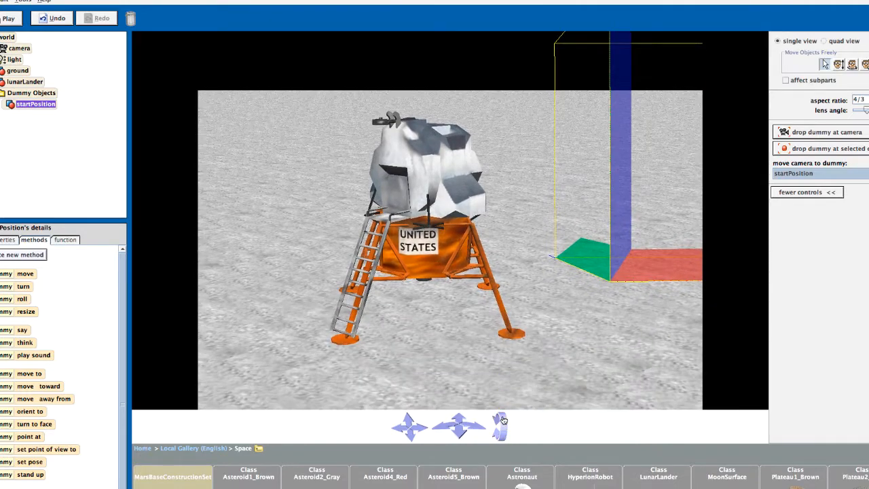
left_click_drag(410, 420, 458, 448)
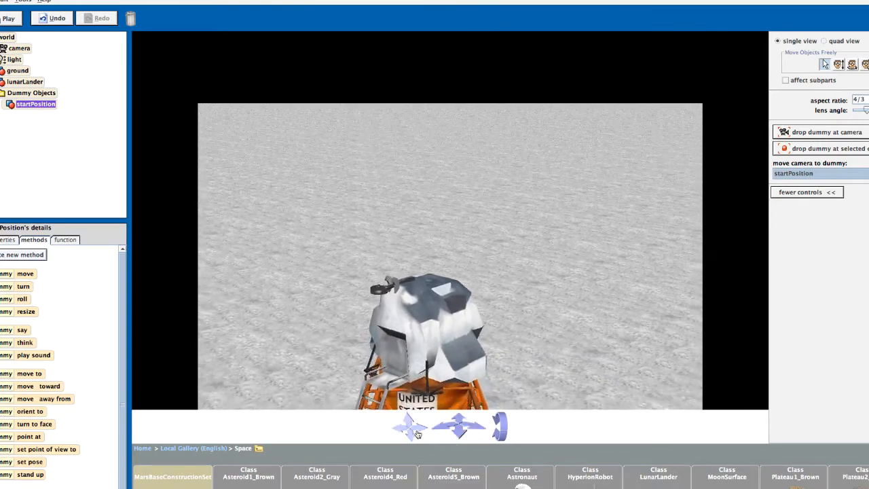
left_click_drag(407, 432, 415, 430)
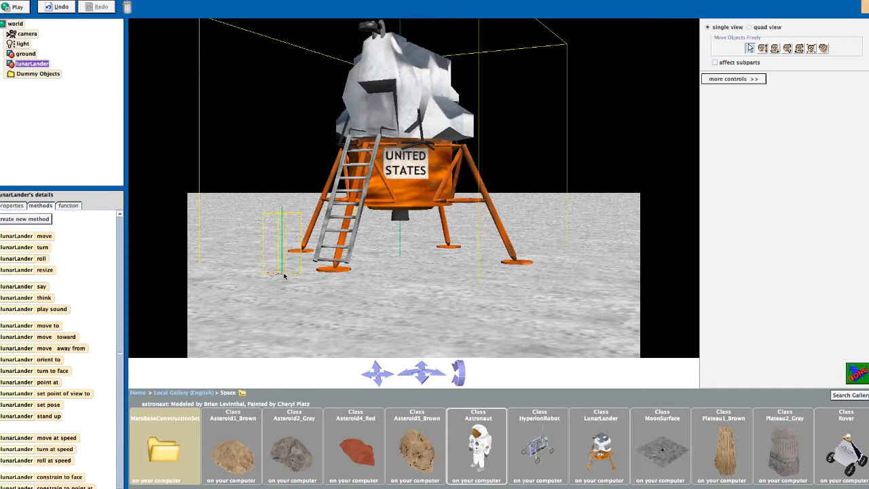
Place an Astronaut on the ground beside the lander's ladder and drop another dummy at a close-up camera view of it.
left_click_drag(284, 275, 283, 249)
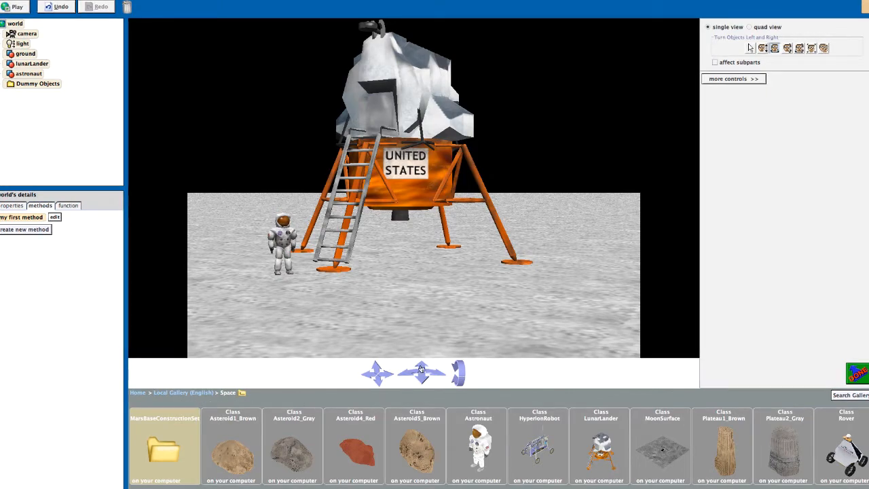
left_click_drag(421, 369, 414, 350)
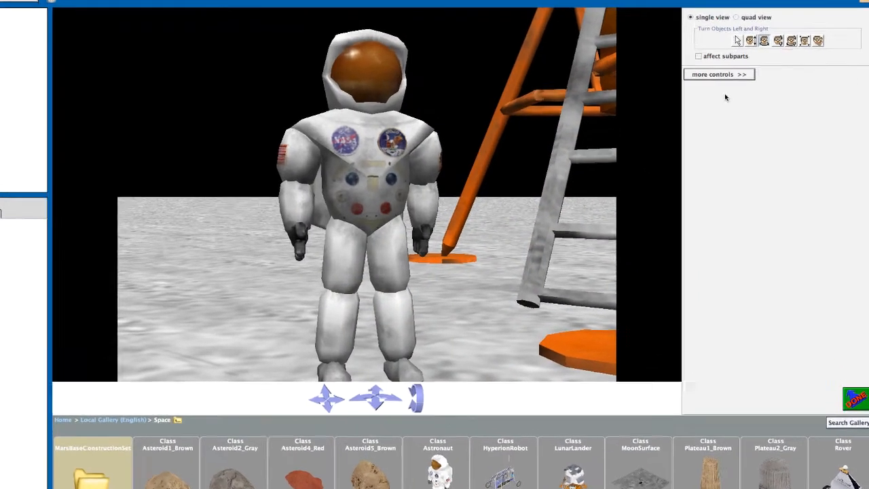
left_click(733, 79)
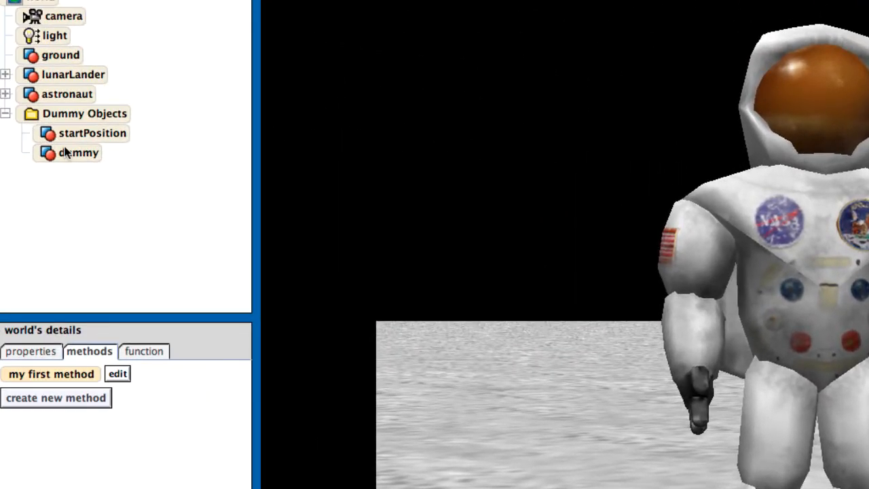
Rename the new dummy object as AstronautCloseup.
left_click(69, 152)
left_click(70, 153)
type("AstronautCloseup")
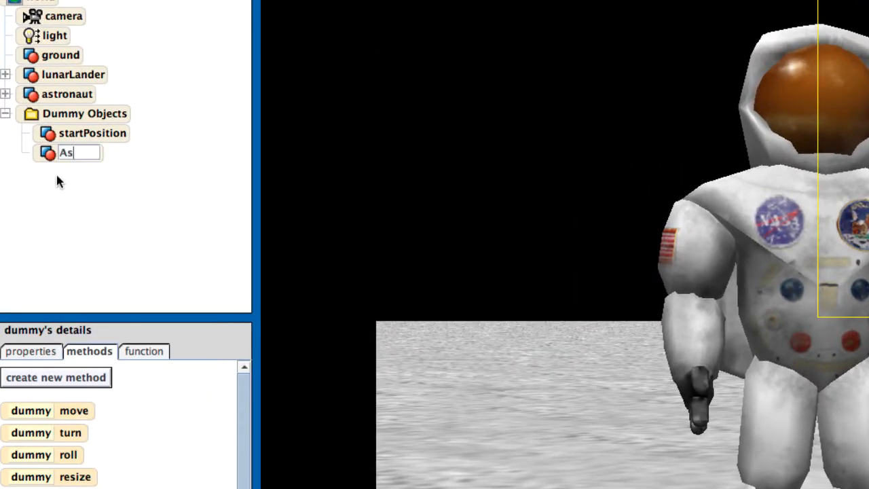
key("Return")
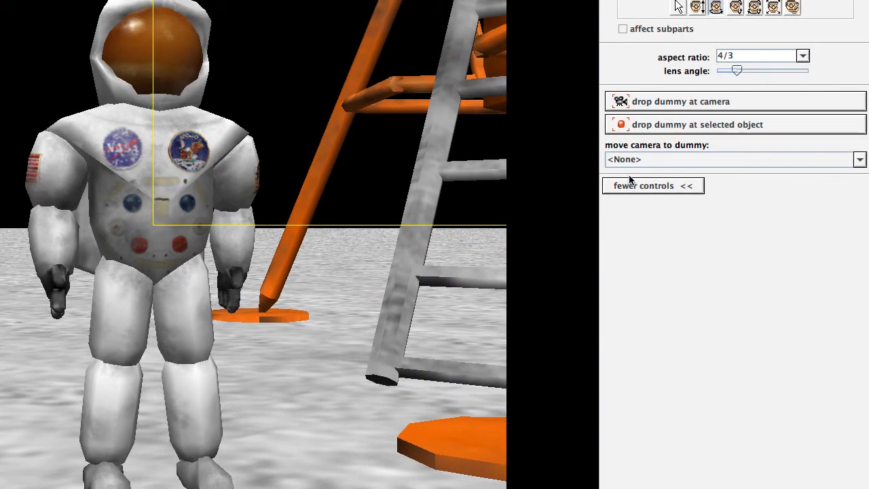
Move the camera back to the startPosition dummy and finish adding objects to the scene.
left_click(668, 160)
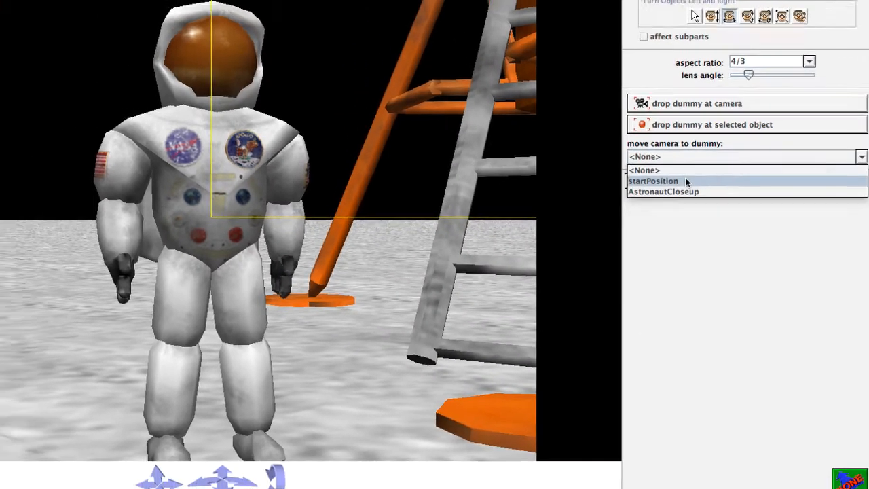
left_click(685, 184)
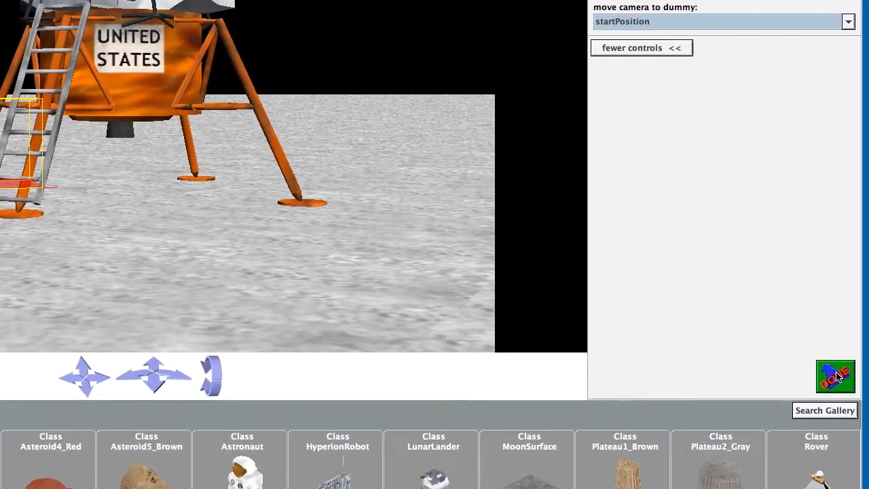
left_click(858, 373)
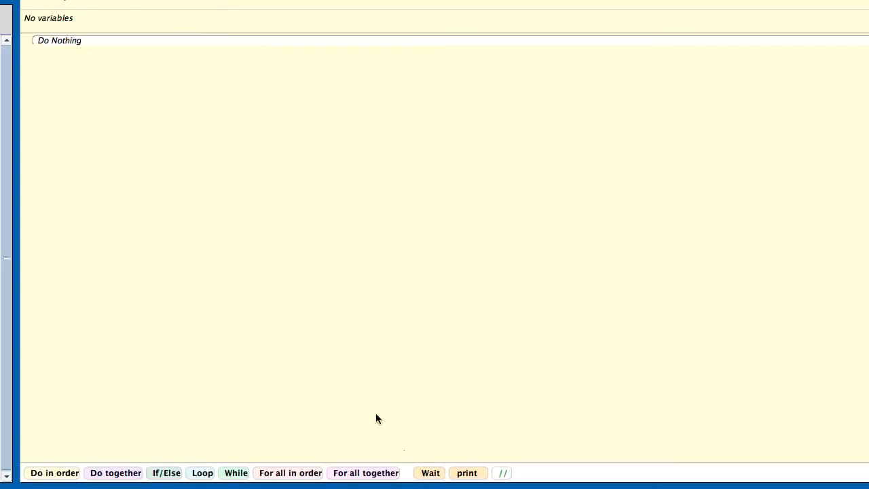
Add a Wait instruction of 2 seconds to world.my first method.
left_click_drag(74, 42, 74, 42)
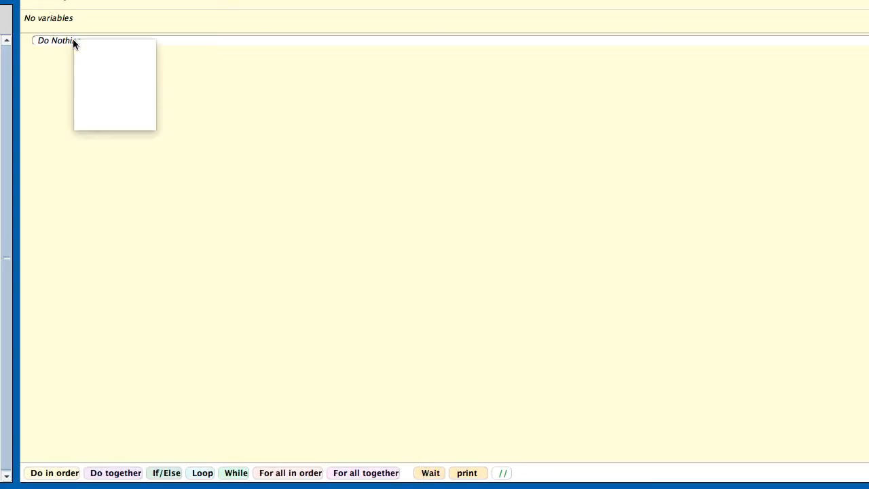
left_click(111, 102)
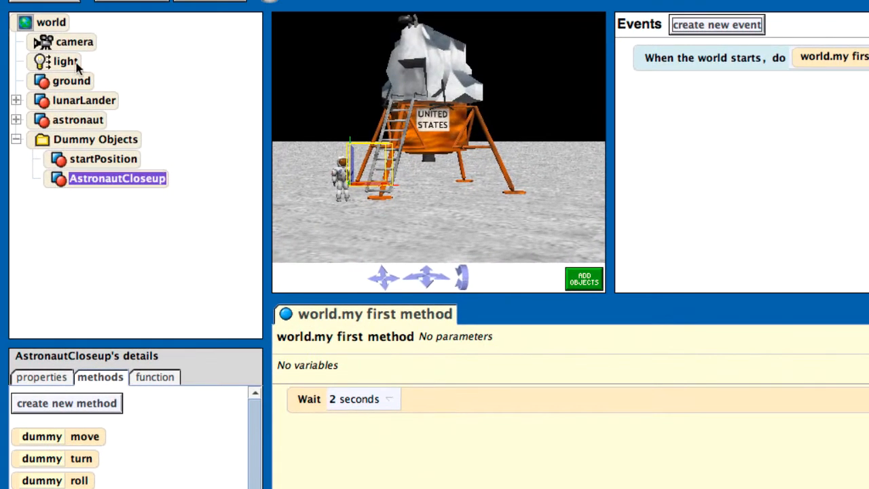
Below the Wait, add a camera set point of view to AstronautCloseup instruction, and play the world to test it.
left_click(73, 42)
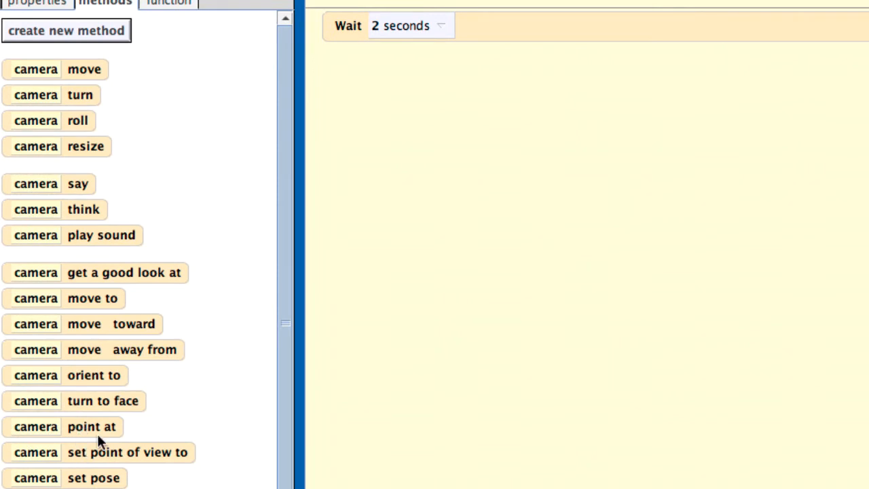
left_click_drag(99, 436, 365, 203)
left_click_drag(421, 57, 422, 57)
mouse_move(469, 191)
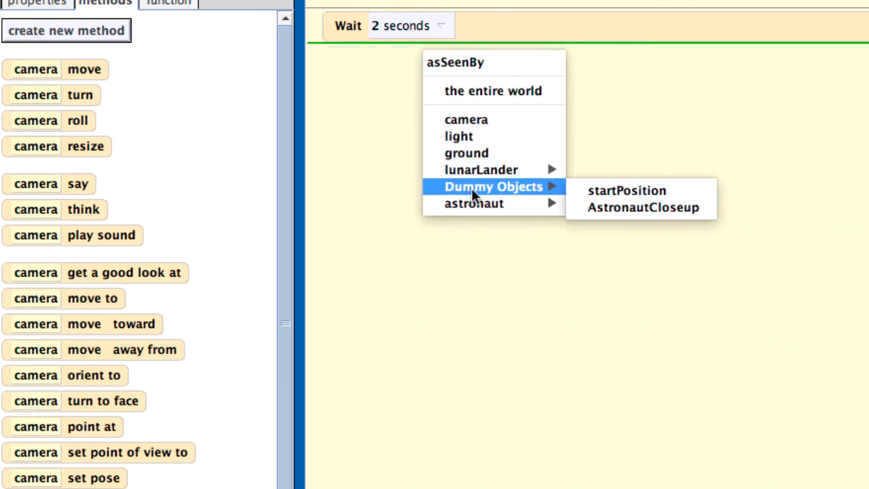
left_click(649, 209)
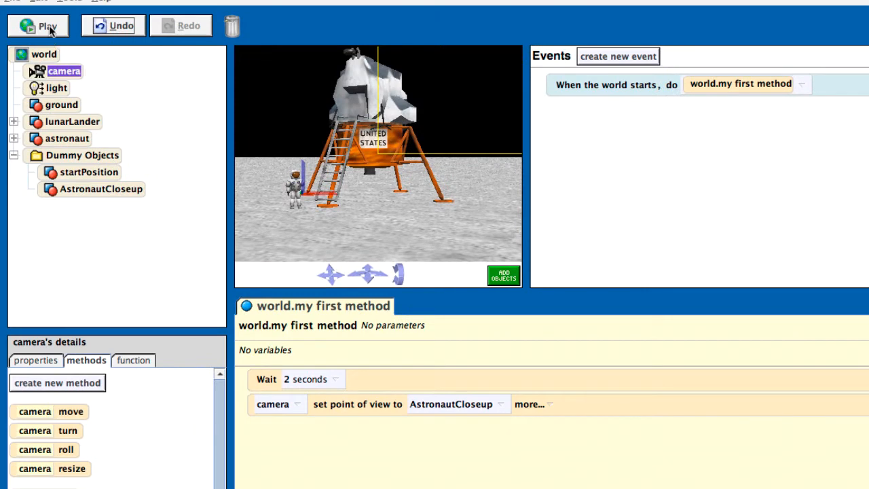
left_click(45, 27)
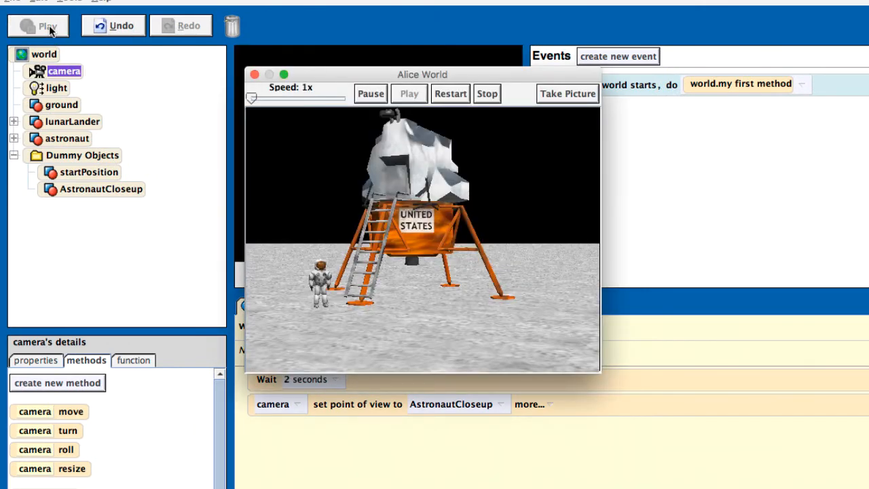